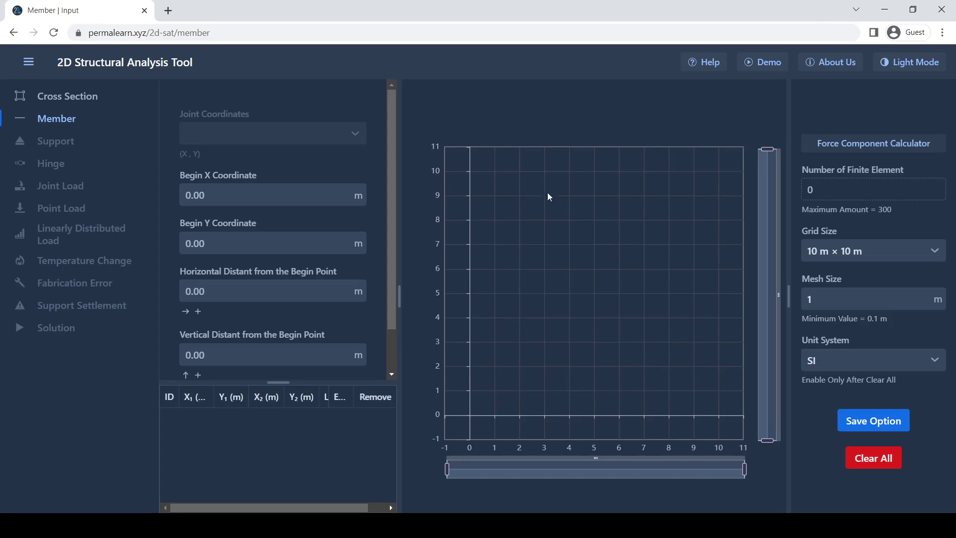
scroll(294, 141, "down", 2)
scroll(259, 209, "up", 1)
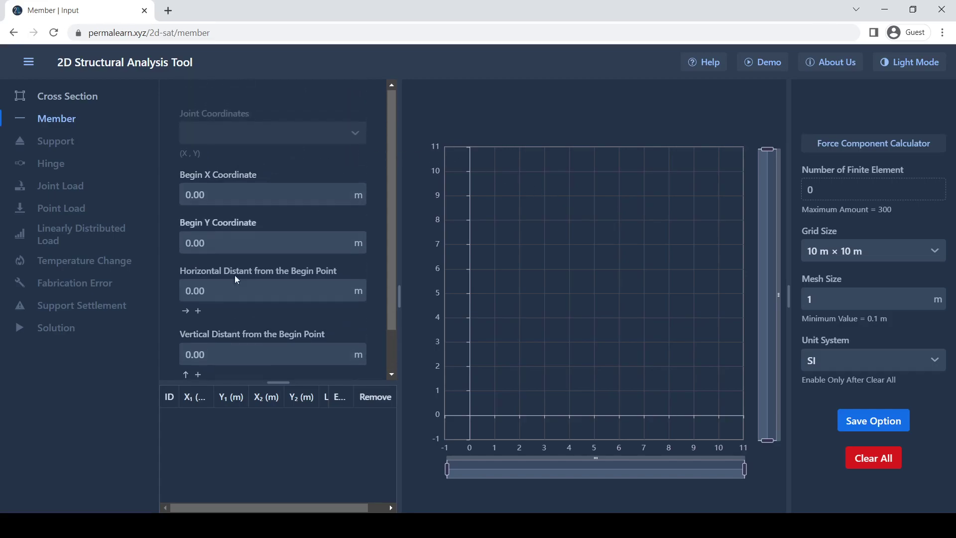
scroll(298, 186, "down", 1)
scroll(229, 195, "up", 1)
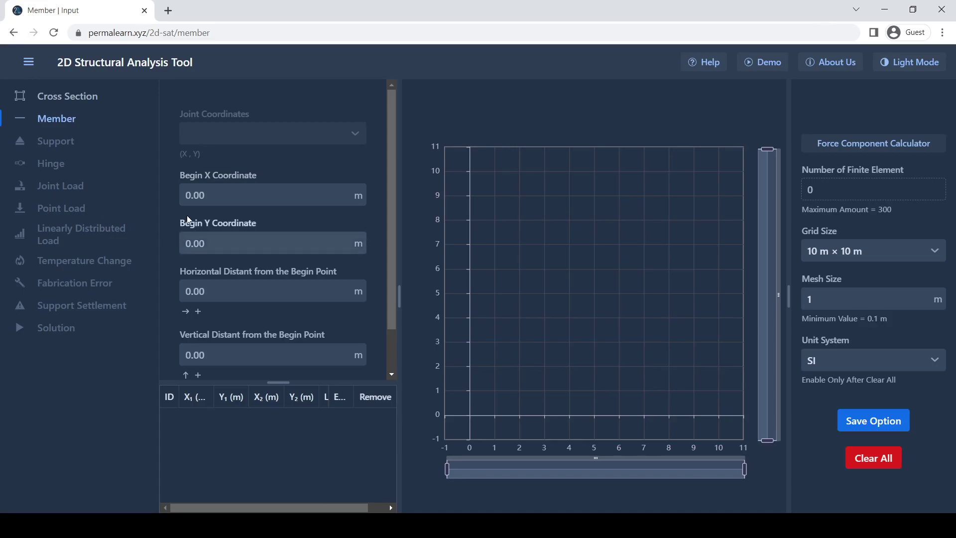
- Add a member beginning at X 1 m, Y 1 m, with a horizontal distance of 2 m and a vertical distance of 3 m
scroll(221, 199, "down", 1)
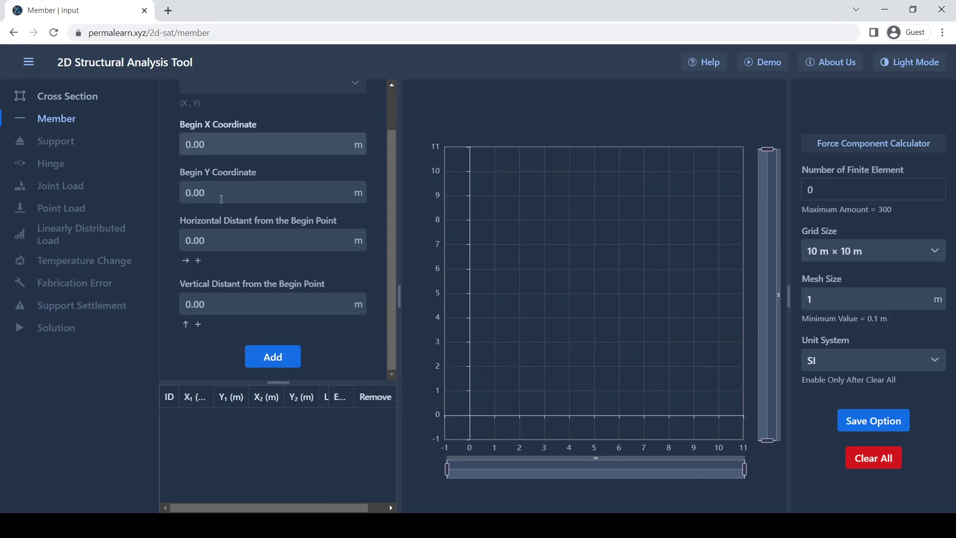
left_click(208, 144)
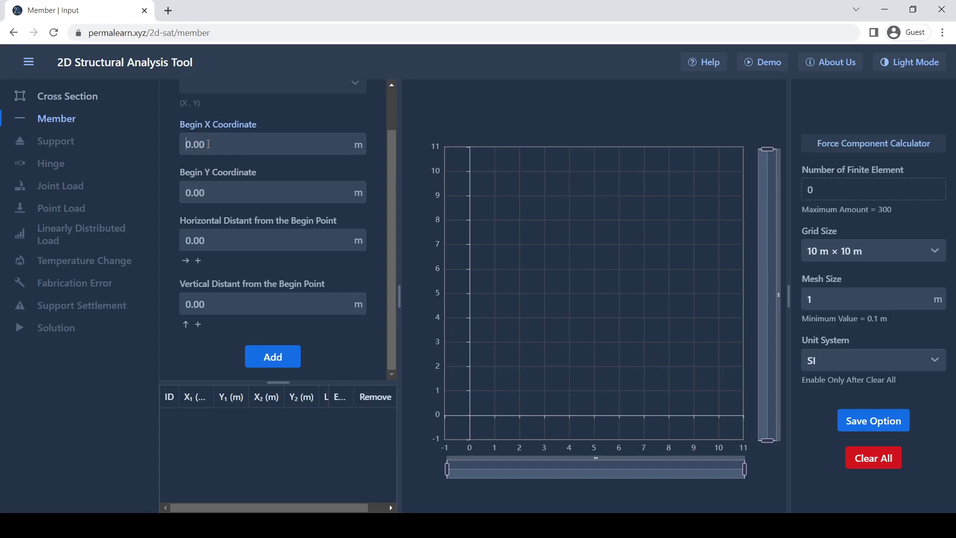
type("1")
left_click(217, 199)
type("1")
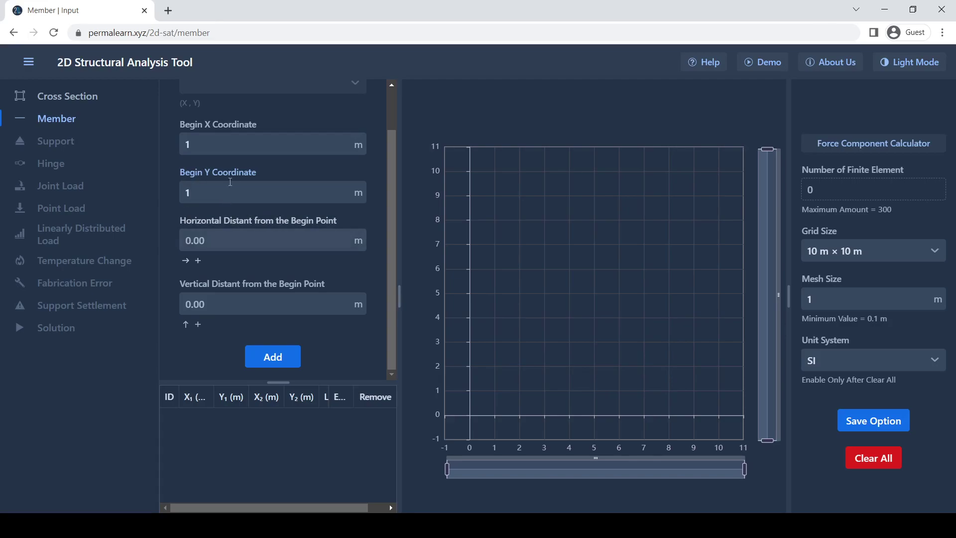
left_click(216, 239)
type("2")
left_click(233, 295)
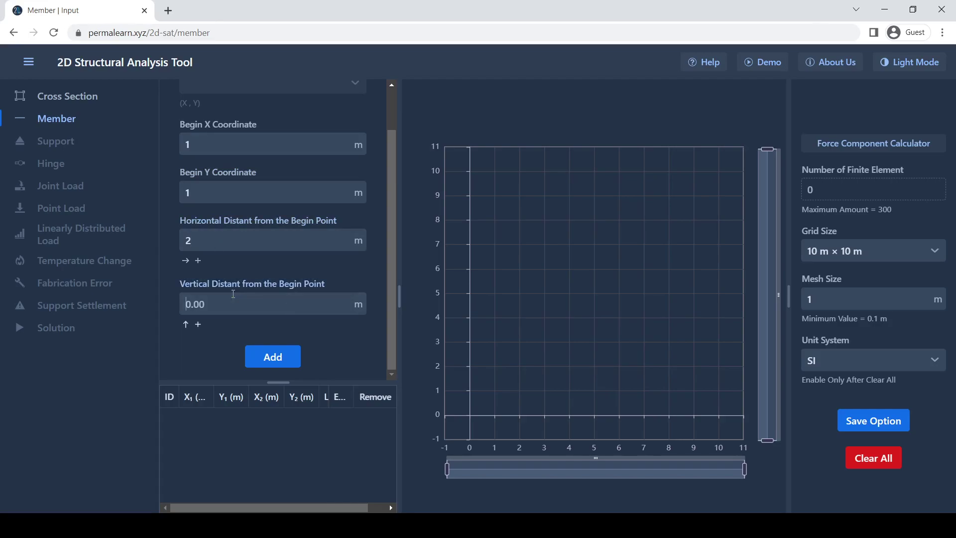
type("3")
left_click(272, 356)
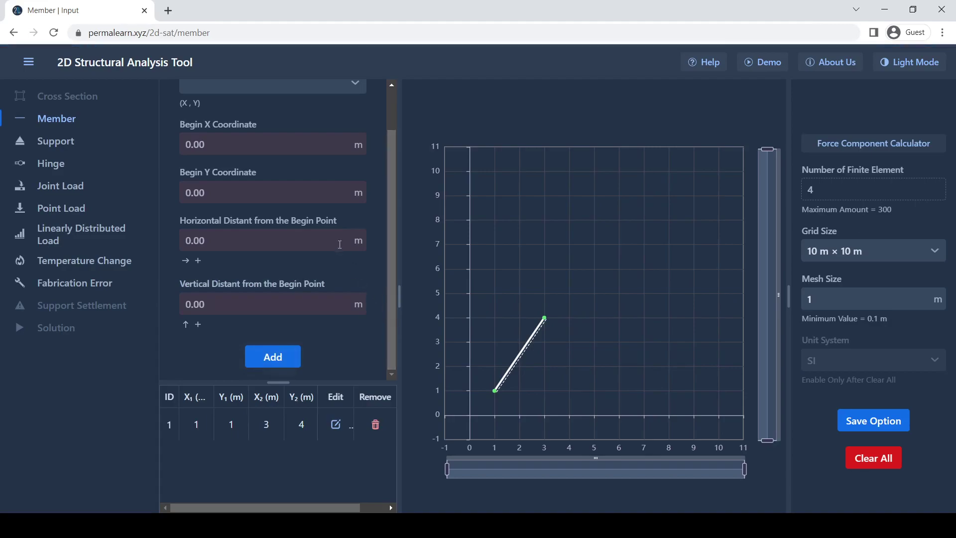
- Temporarily widen the member table to see all its columns and inspect the first member's edit form without changing it
scroll(299, 234, "up", 1)
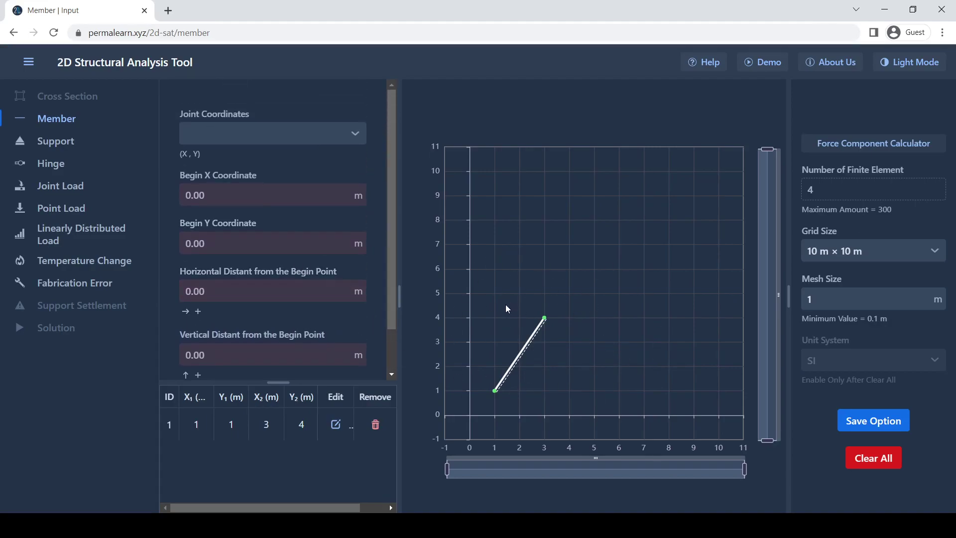
left_click_drag(399, 265, 492, 267)
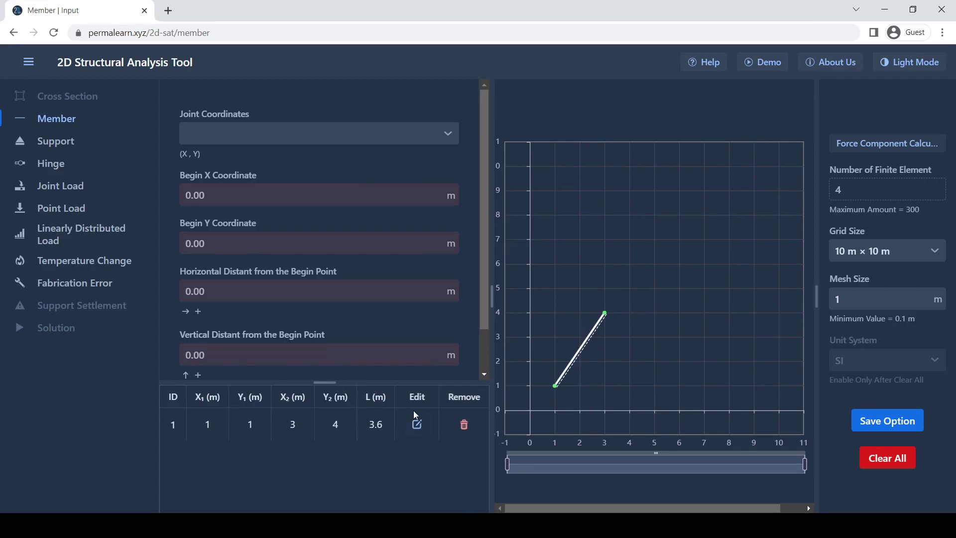
left_click(418, 426)
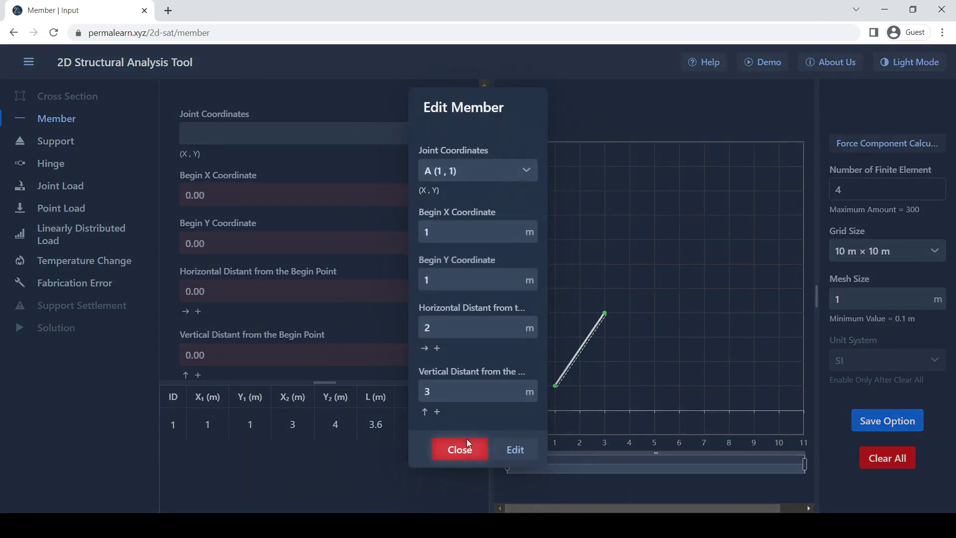
left_click(468, 453)
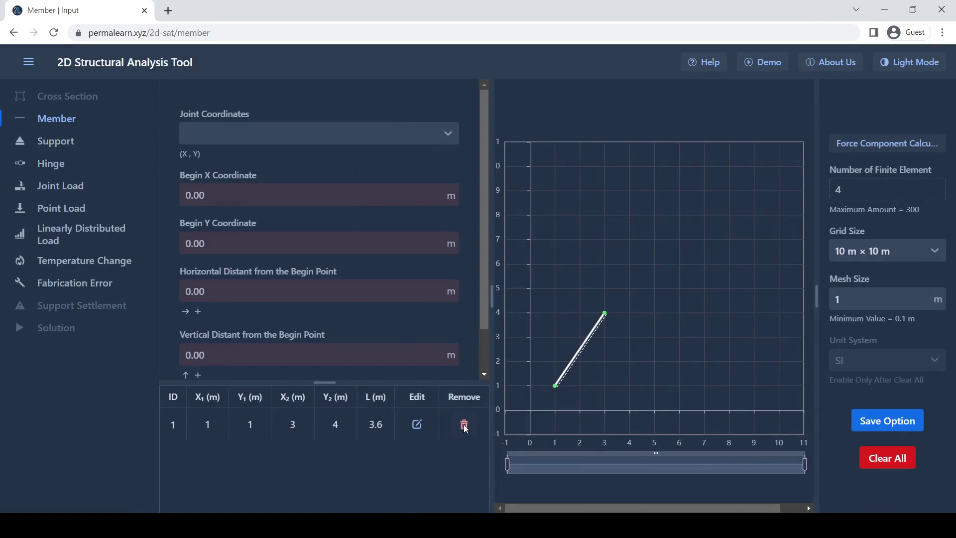
left_click_drag(491, 244, 382, 247)
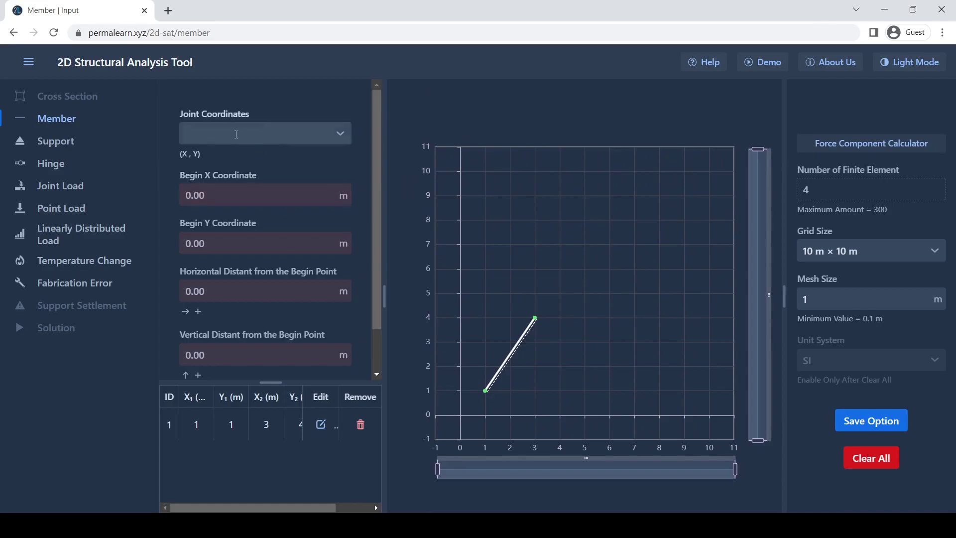
- Add a second member starting at joint B (3, 4) with a horizontal distance of 3 m from the begin point
left_click(244, 133)
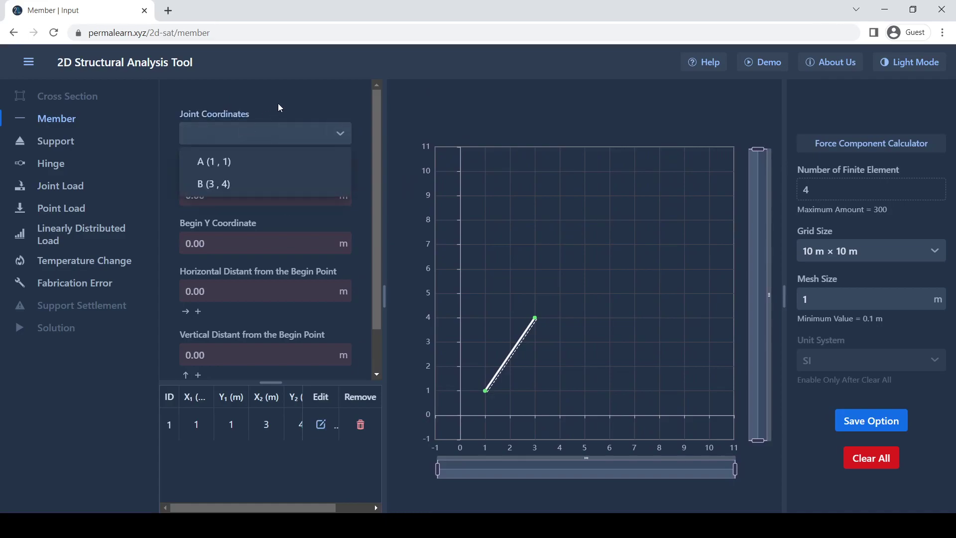
key("Escape")
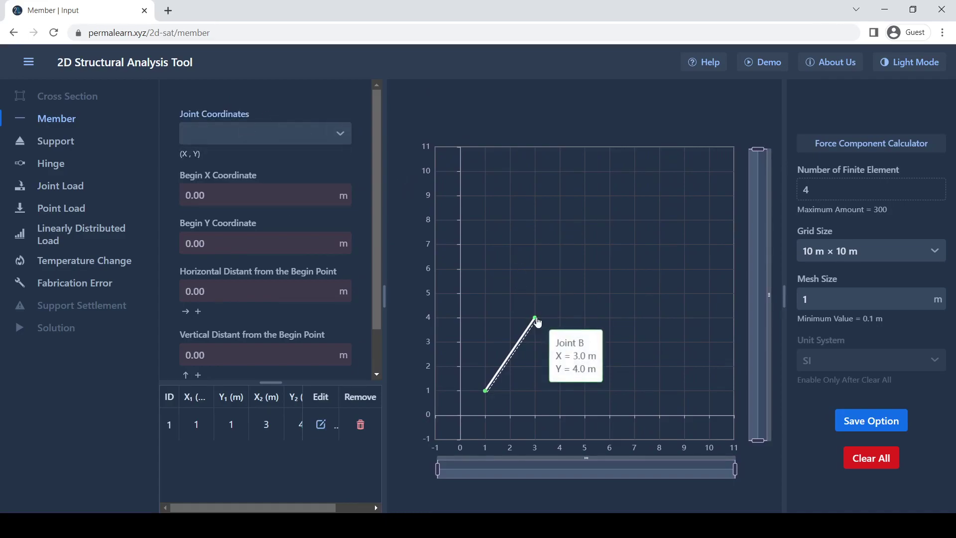
left_click(185, 137)
left_click(209, 185)
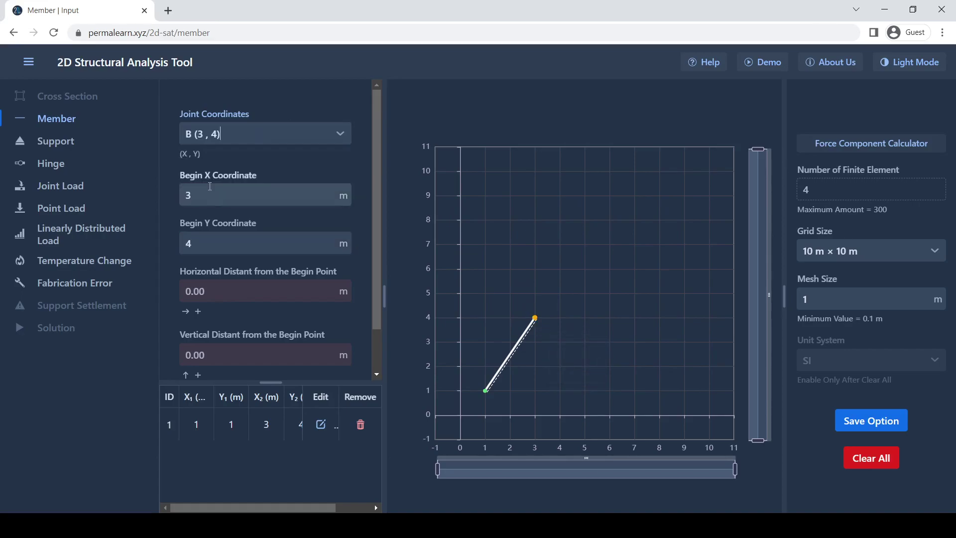
scroll(213, 239, "down", 1)
left_click(213, 241)
type("3")
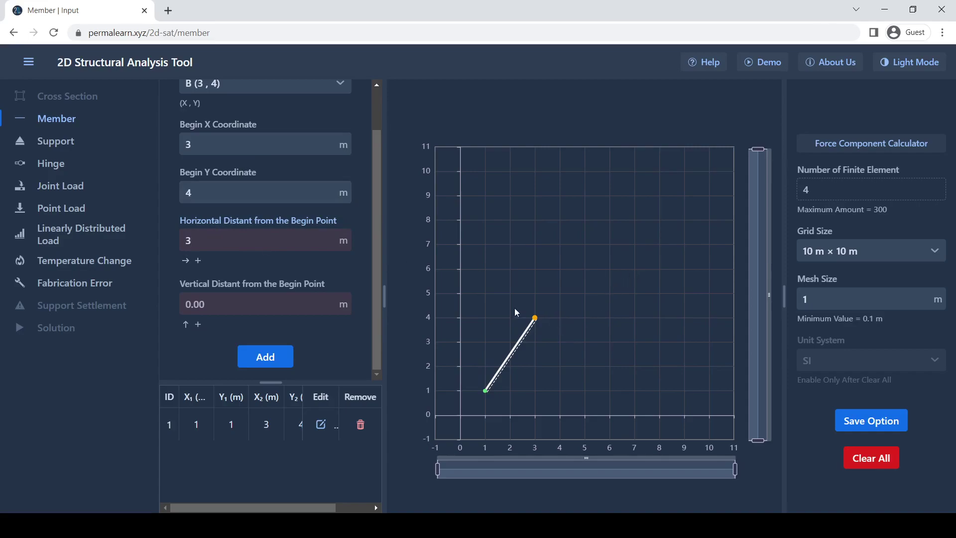
left_click(288, 363)
left_click(288, 362)
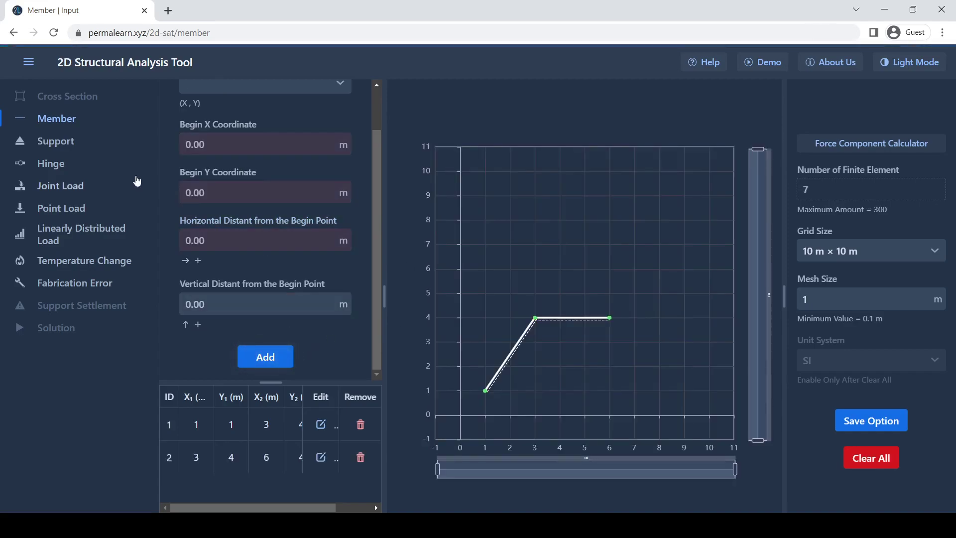
- Add a Fixed support at joint A (1, 1)
left_click(62, 147)
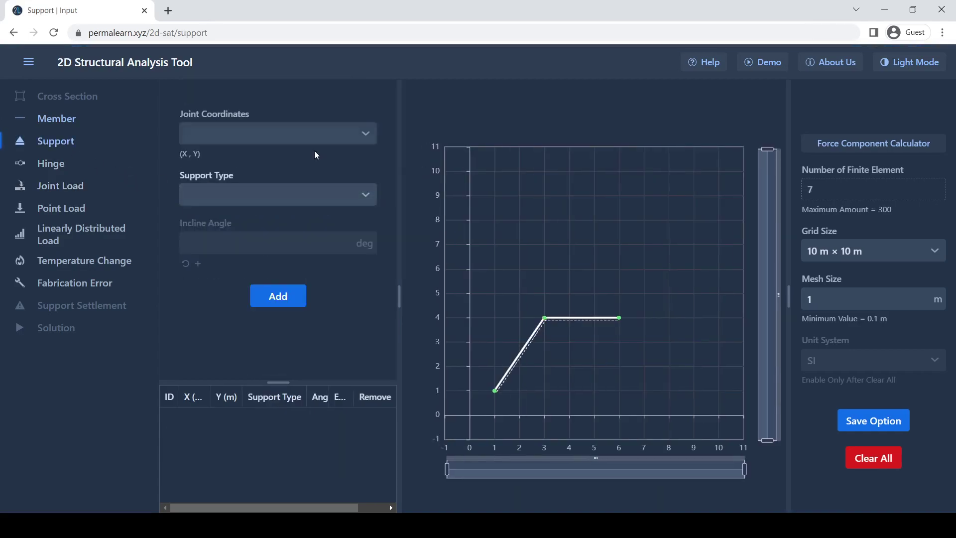
left_click(276, 136)
left_click(247, 158)
left_click(220, 194)
key("Down")
key("Return")
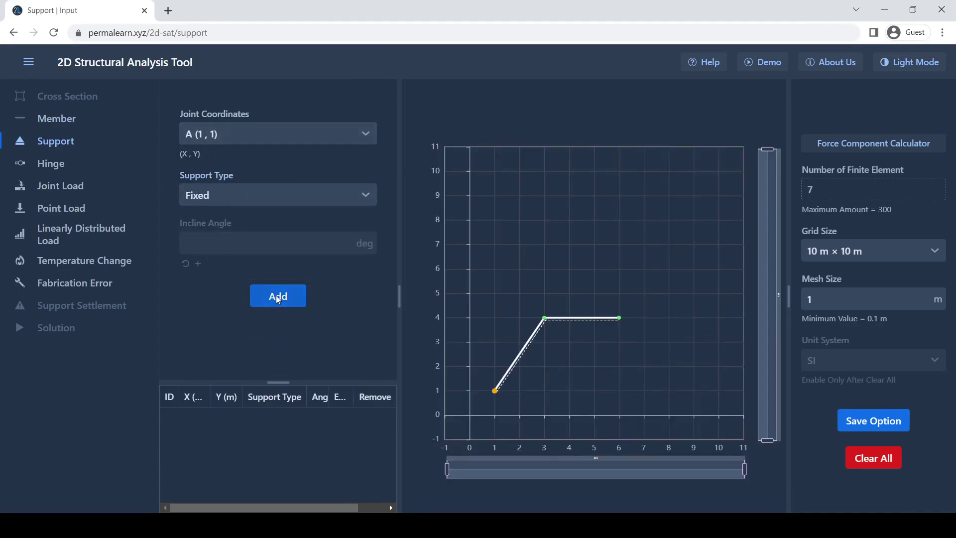
left_click(277, 296)
- Add a Pinned support at joint C (6, 4)
left_click(234, 134)
left_click(225, 184)
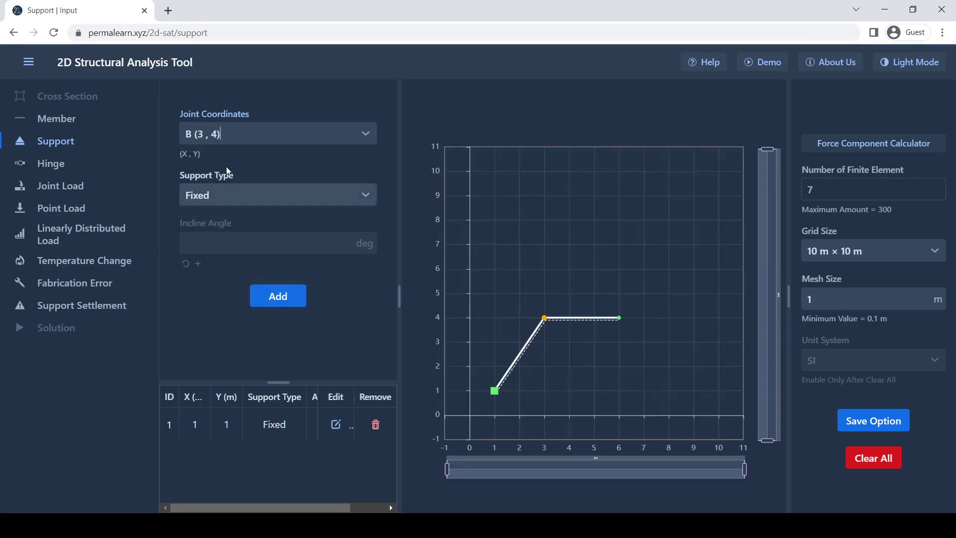
left_click(231, 133)
left_click(228, 206)
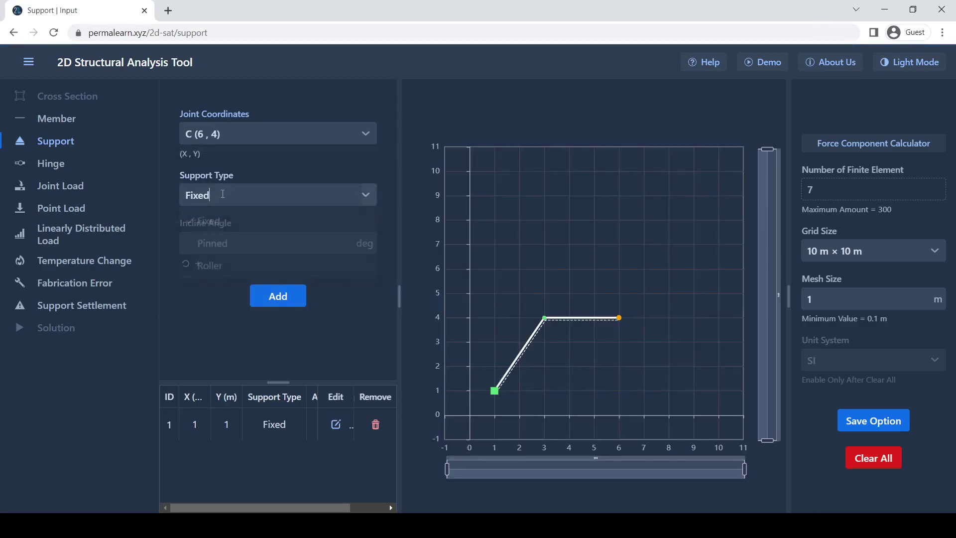
left_click(222, 194)
left_click(226, 246)
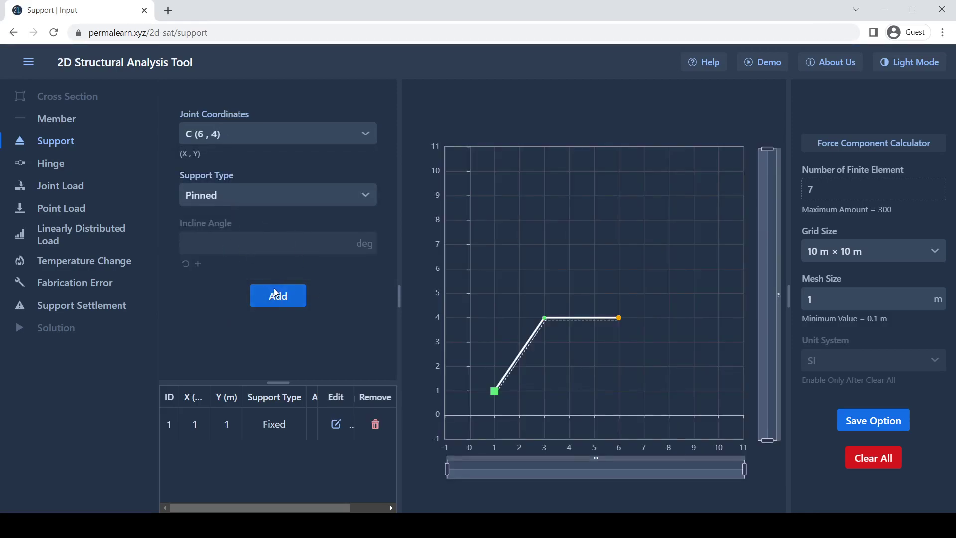
left_click(285, 295)
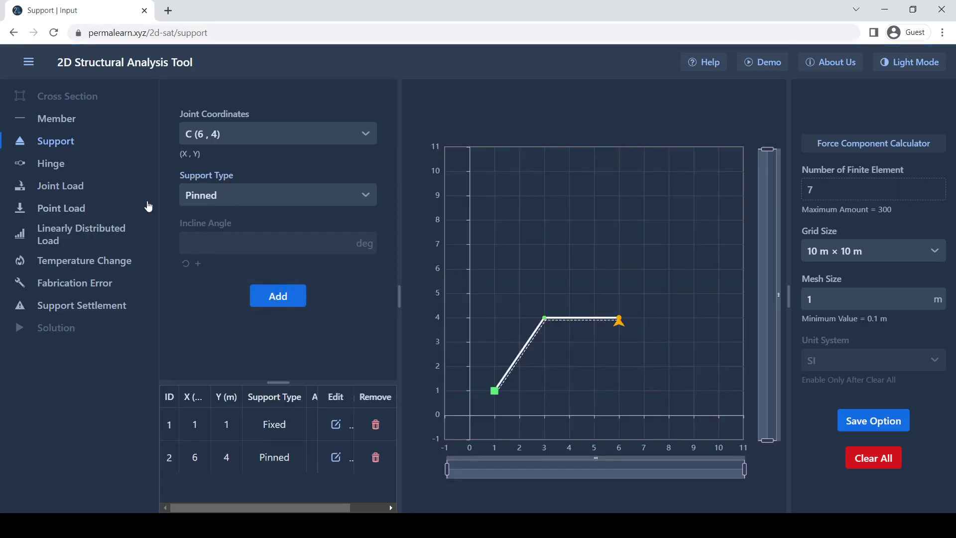
- Set up a point load on member 1, oriented to the local coordinate system, 1.8 m from the begin joint
left_click(70, 209)
left_click(224, 134)
left_click(223, 160)
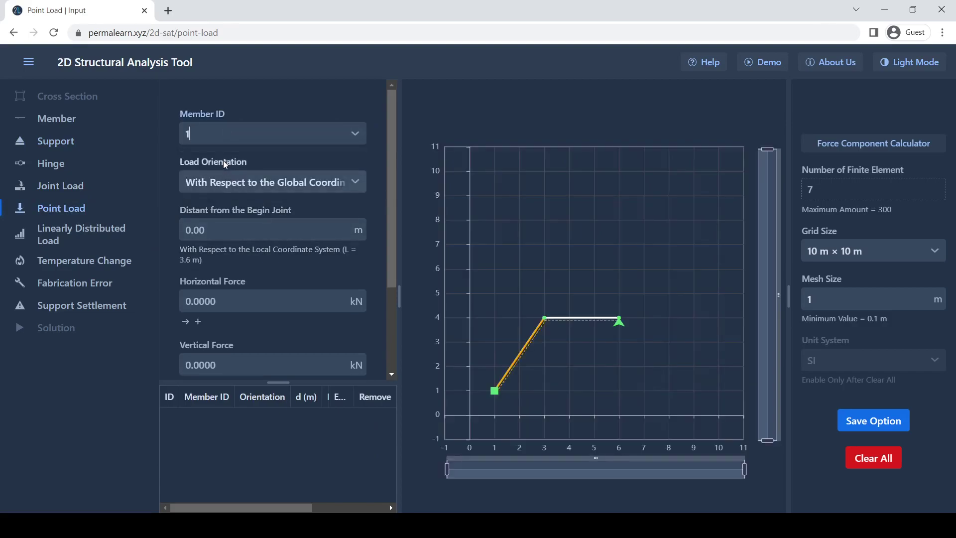
left_click(241, 182)
left_click(247, 213)
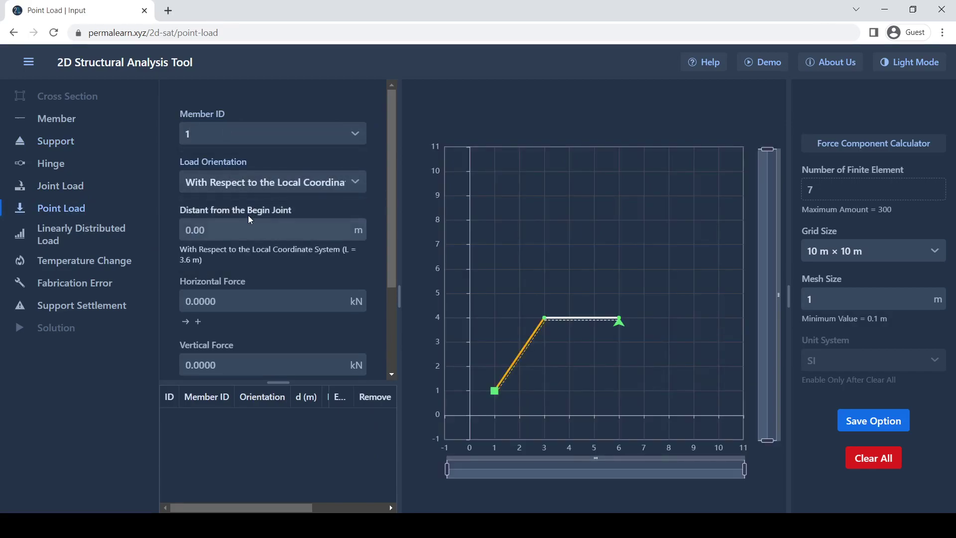
left_click(240, 231)
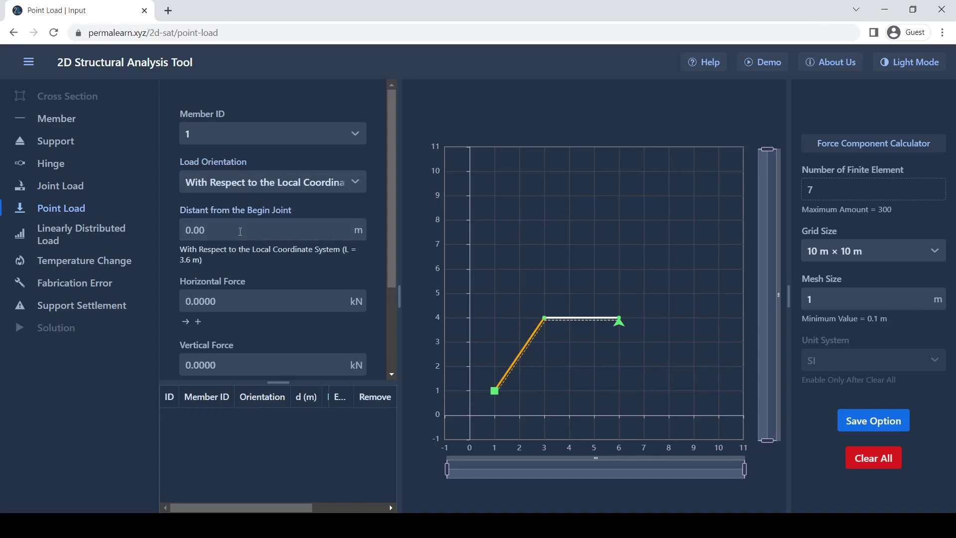
type("1.8")
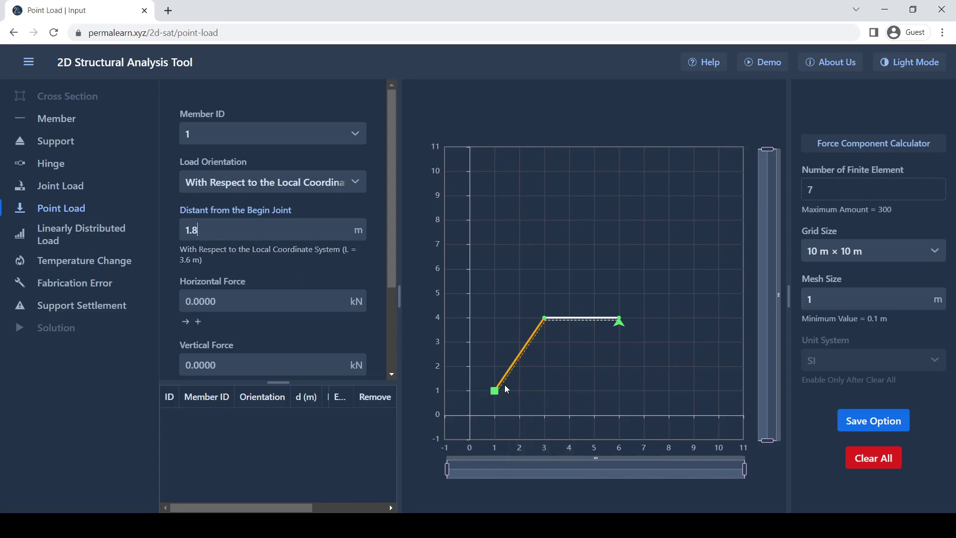
- Give the point load on member 1 a vertical force of -100 kN and add it to the model
scroll(384, 314, "down", 1)
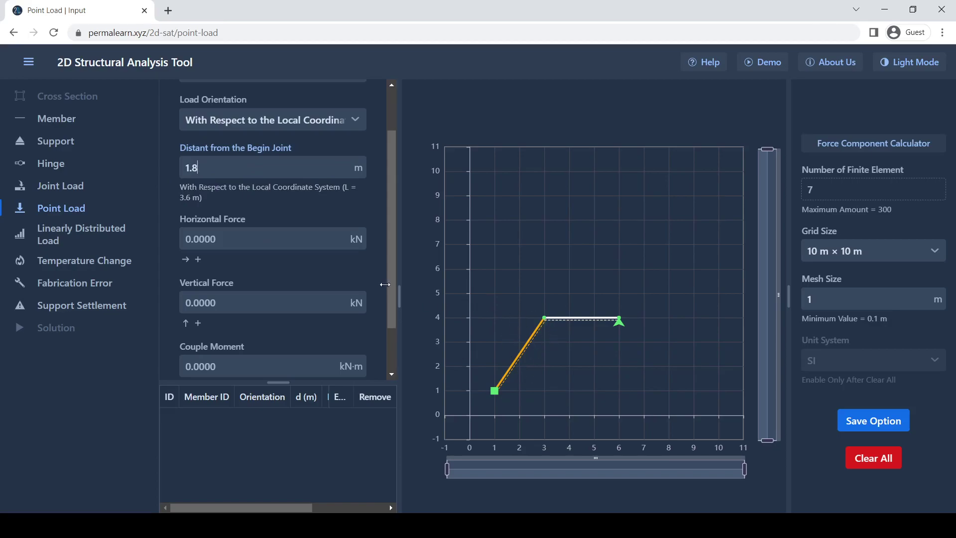
scroll(298, 253, "down", 1)
left_click(214, 243)
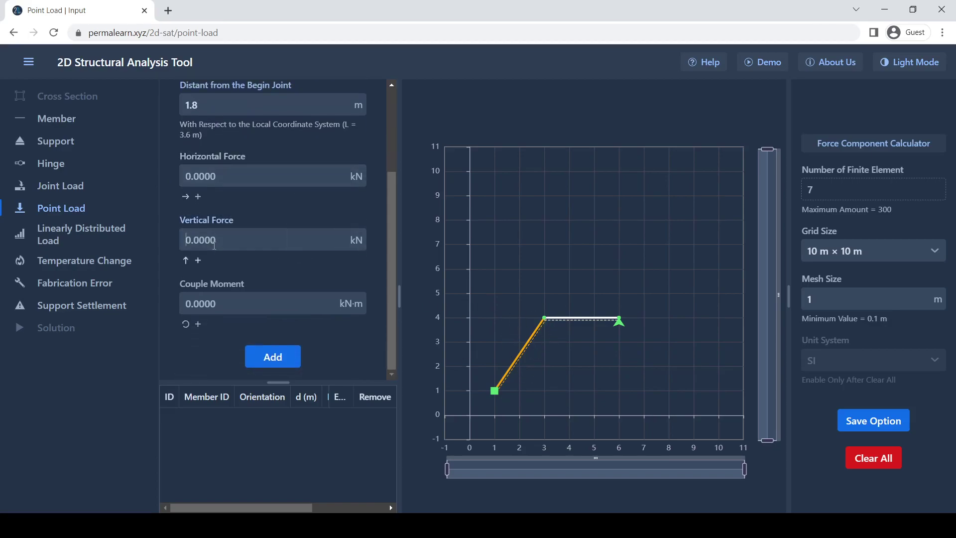
type("100")
left_click(186, 240)
type("0-")
key("BackSpace")
key("BackSpace")
left_click(277, 357)
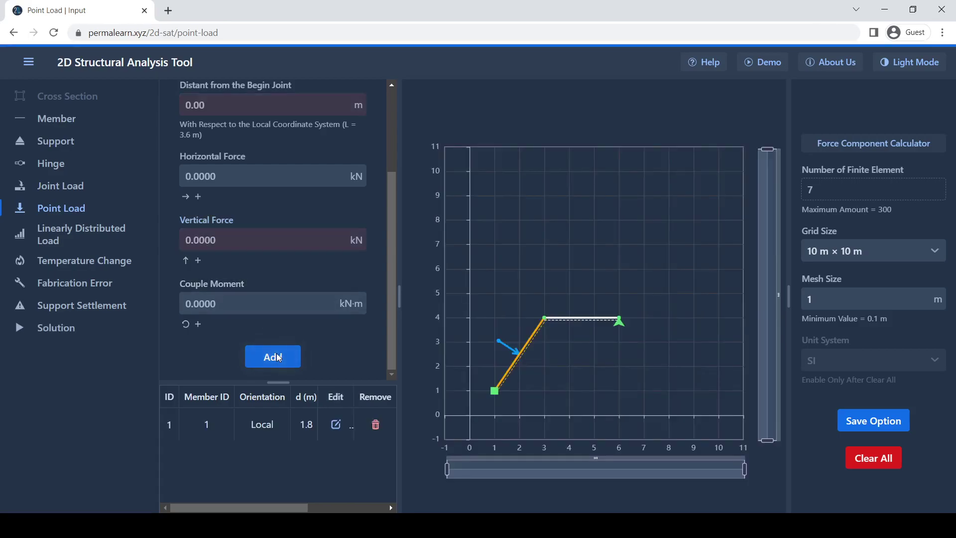
- Set up a linearly distributed load on member 2 with the Vertical Loads type
left_click(62, 234)
left_click(222, 133)
left_click(211, 182)
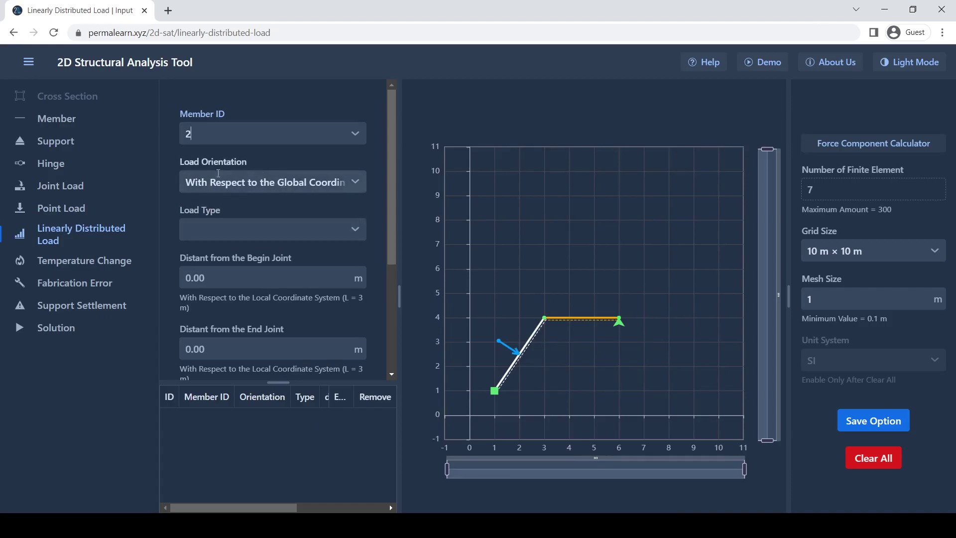
left_click(239, 229)
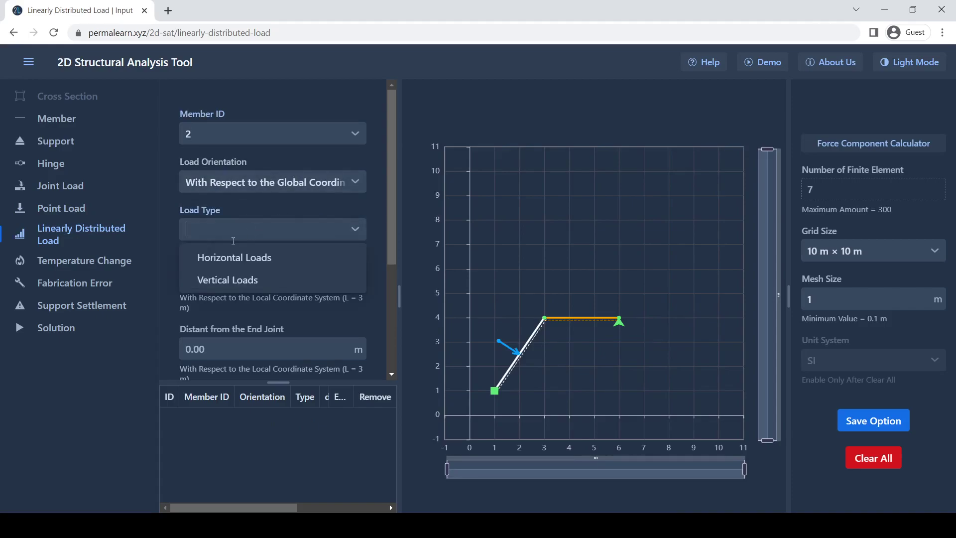
left_click(216, 284)
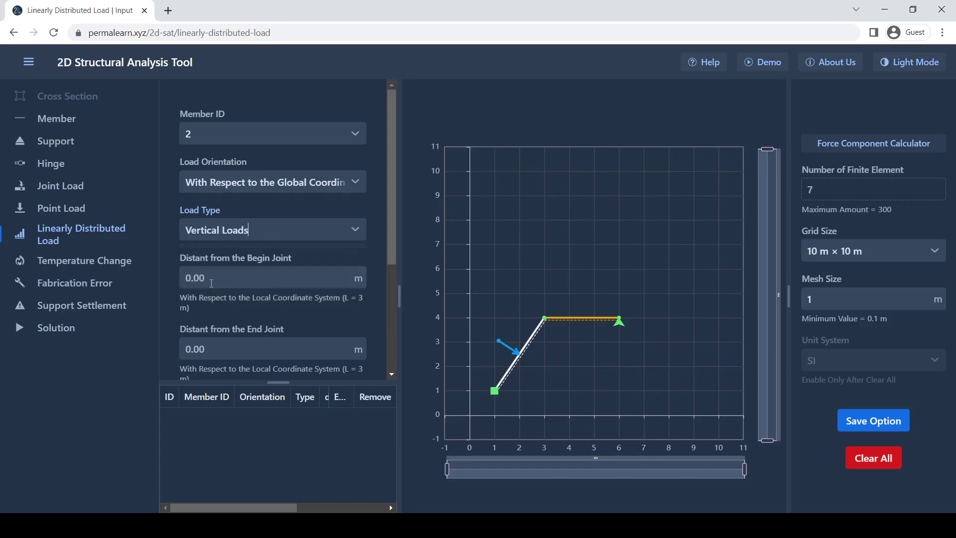
- Set member 2's distributed load to -100 kN/m at the begin and -150 kN/m at the end, and add it to the model
scroll(264, 202, "down", 3)
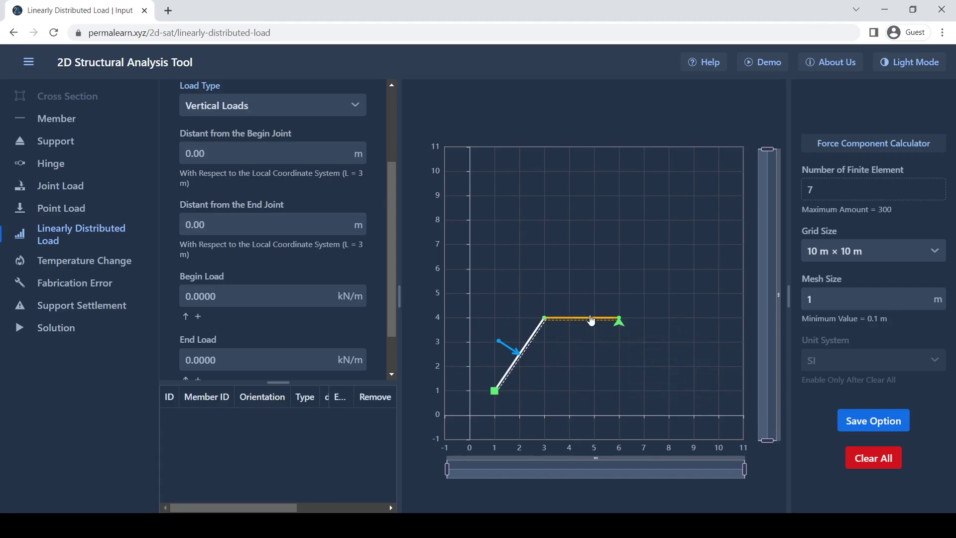
scroll(252, 243, "down", 1)
left_click(218, 240)
type("-100")
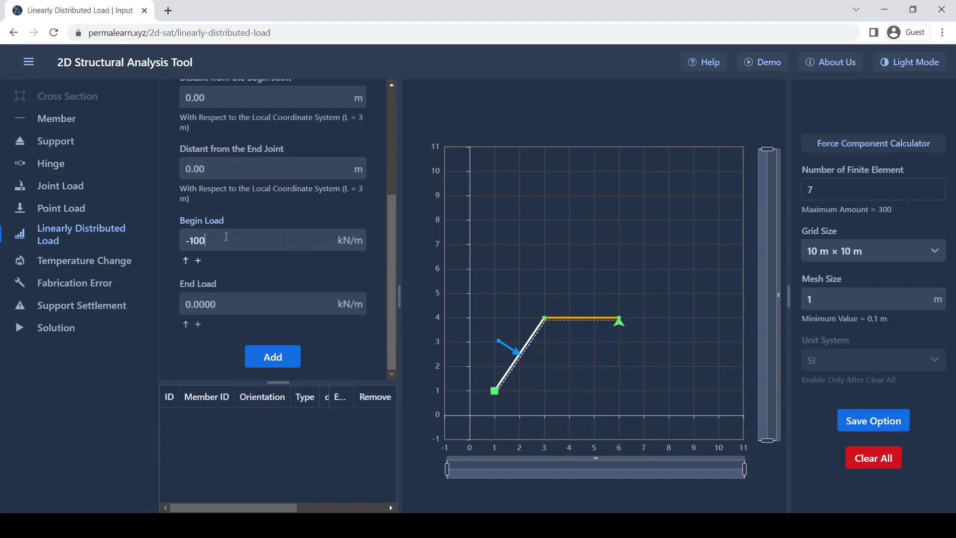
left_click(217, 304)
type("150")
left_click(259, 355)
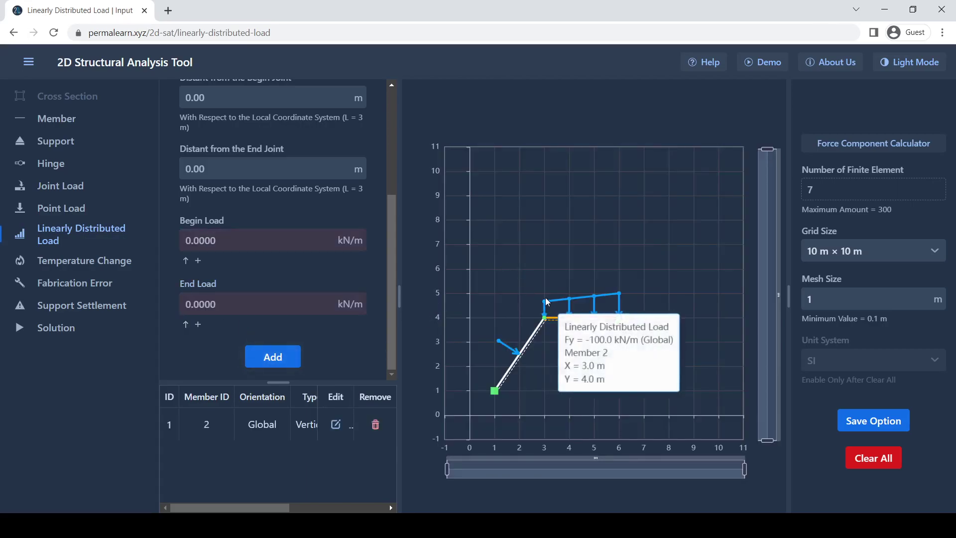
mouse_move(547, 308)
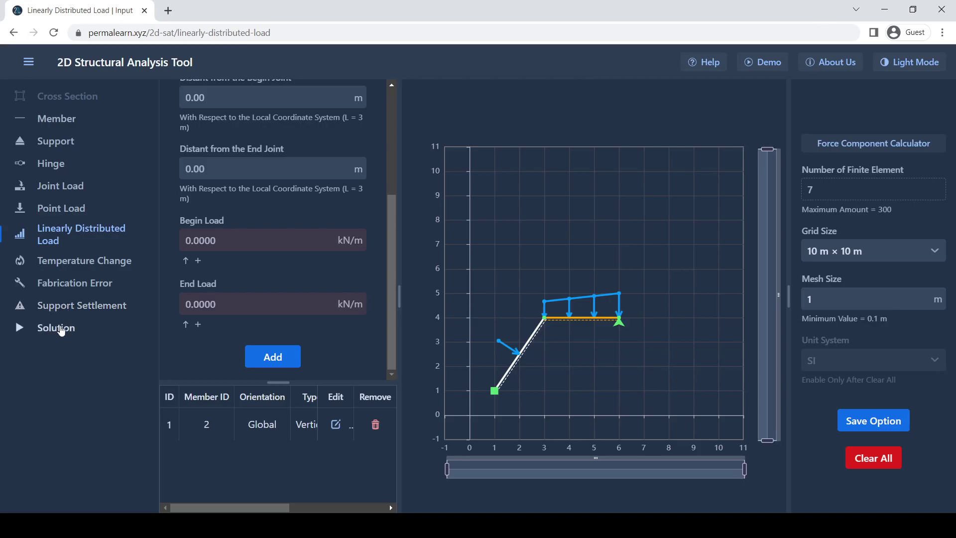
- Open the solution, display the reaction forces and inspect those at joint A
left_click(59, 331)
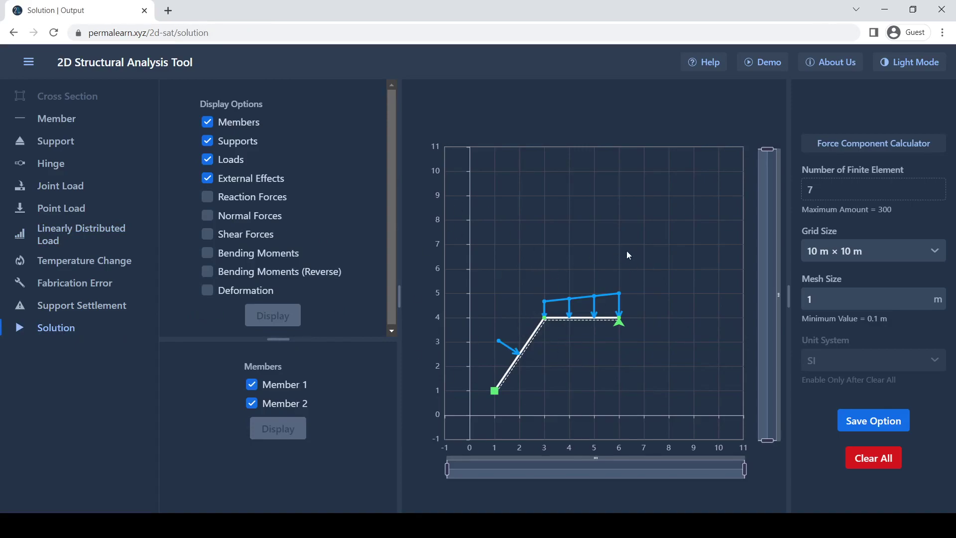
left_click(207, 197)
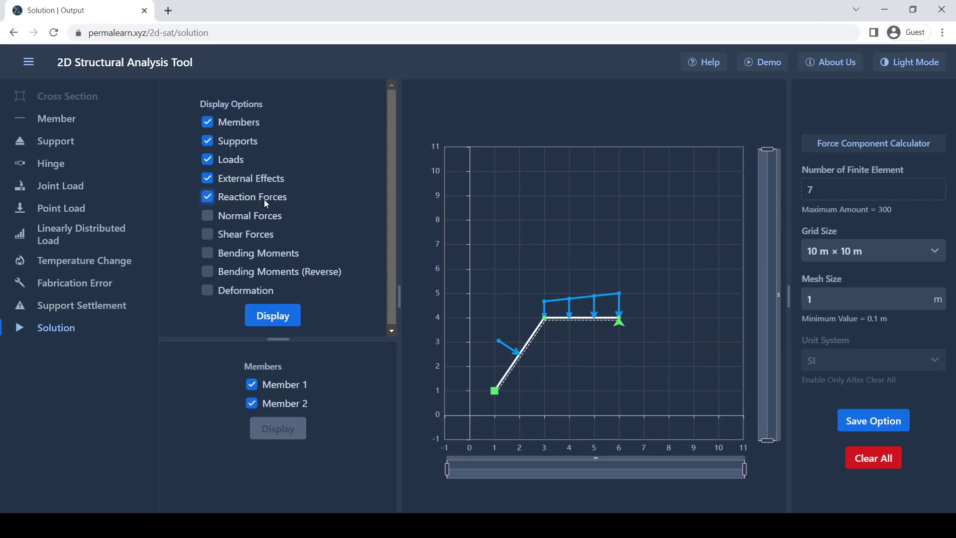
left_click(273, 319)
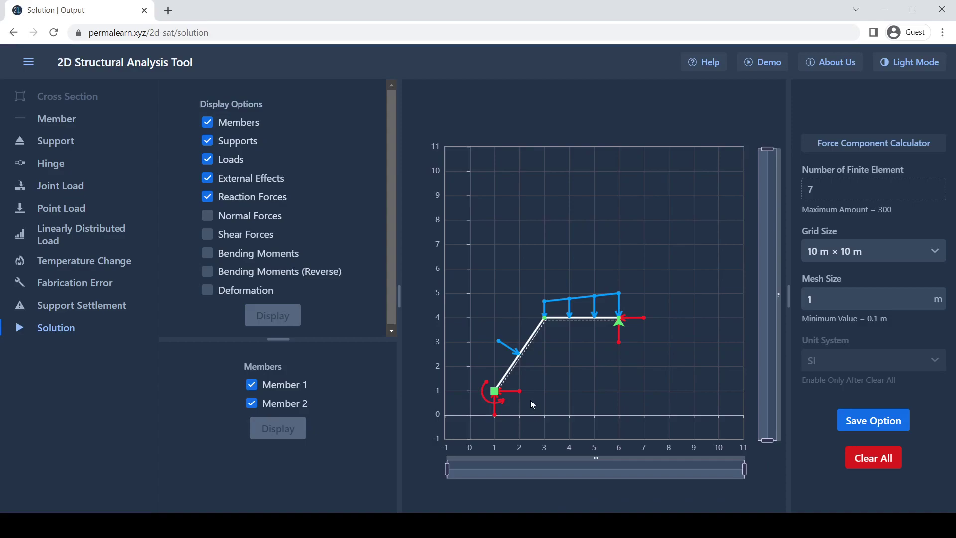
mouse_move(521, 396)
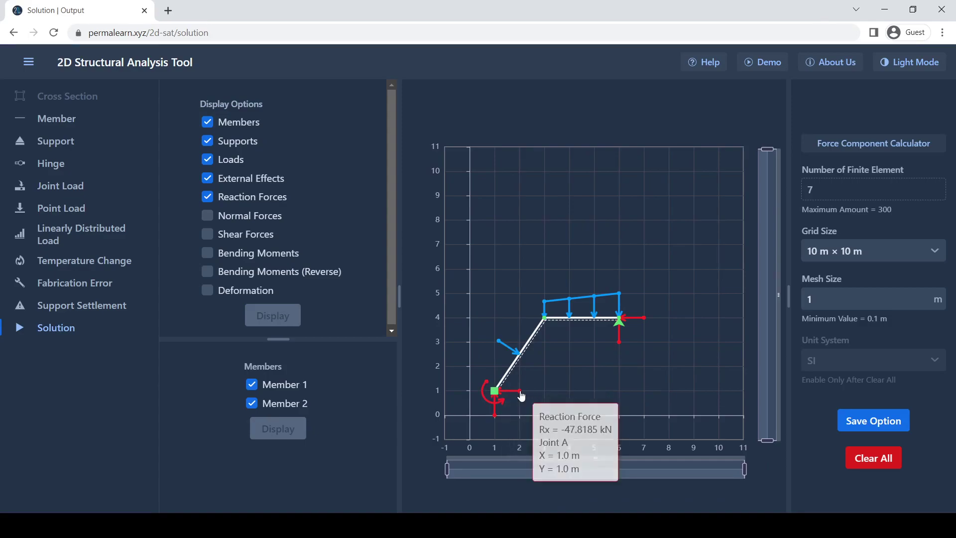
mouse_move(495, 422)
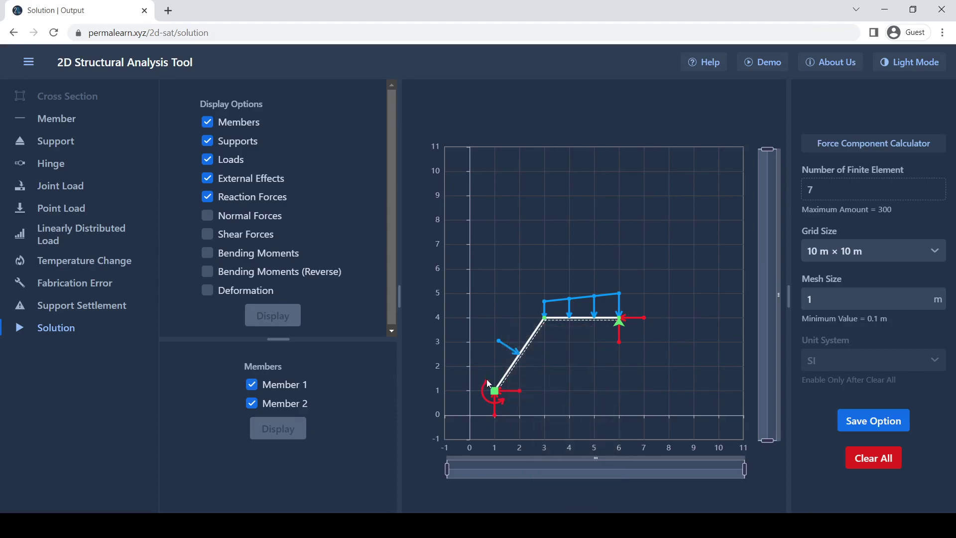
- Display the normal force diagram for both members, and replace it with the shear force diagram
left_click(218, 215)
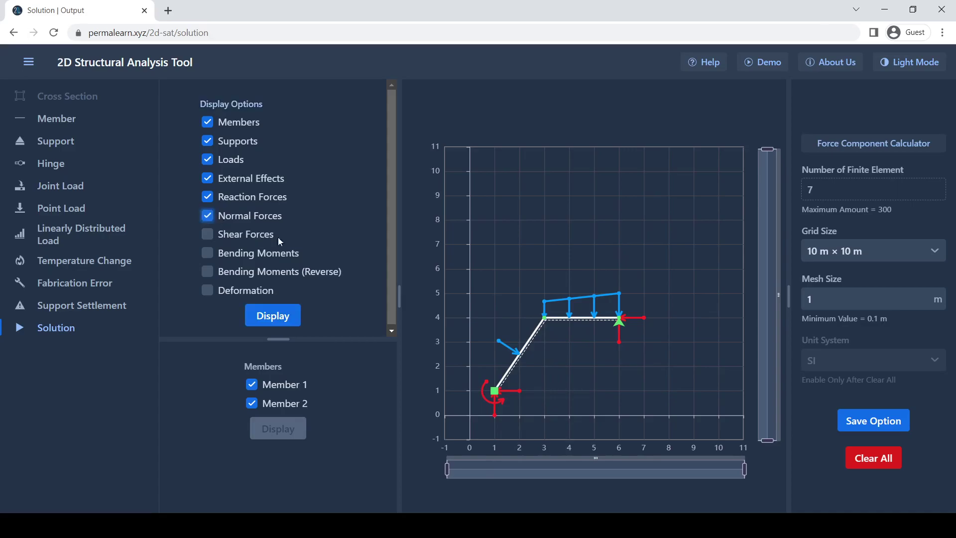
left_click(266, 316)
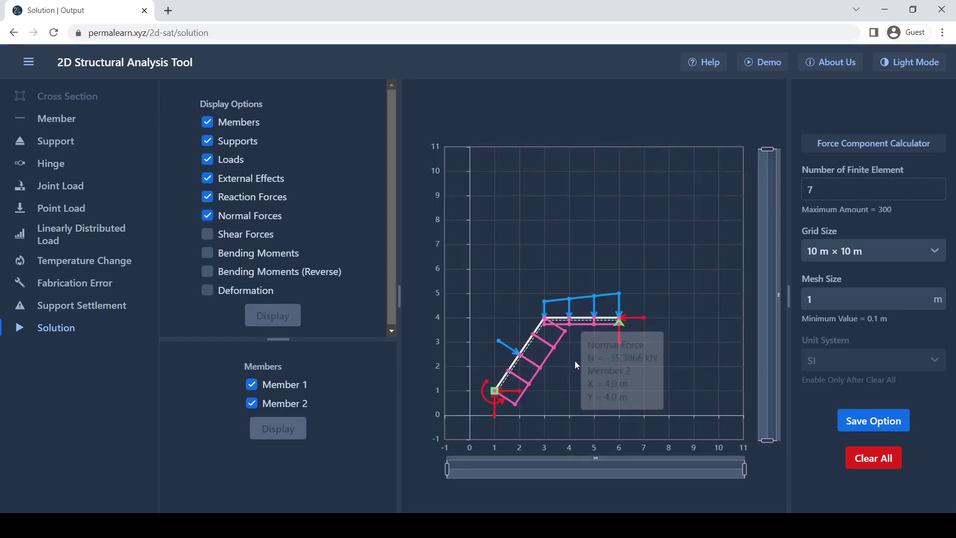
left_click(207, 215)
left_click(208, 234)
left_click(272, 315)
- Display the bending moment diagram, and switch it to the reversed bending moment diagram
left_click(235, 253)
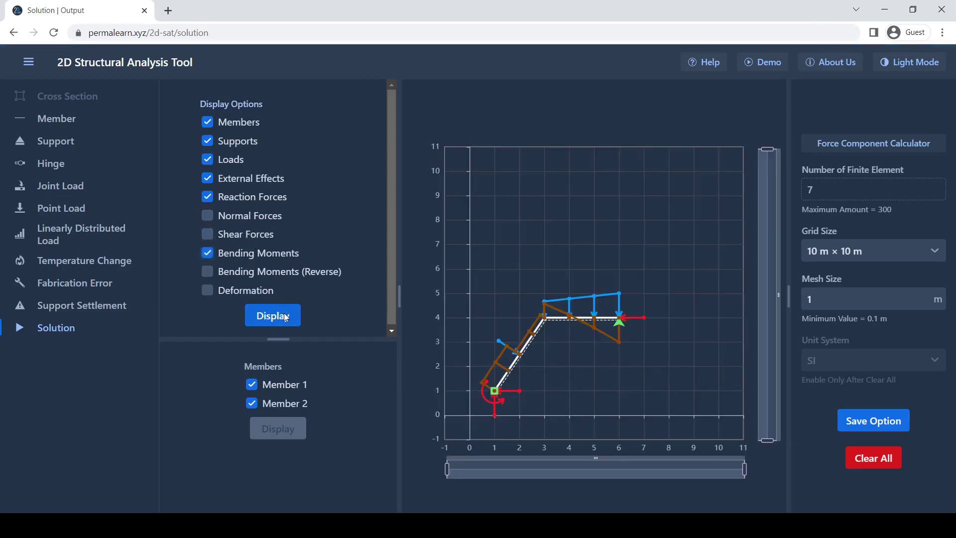
left_click(284, 316)
left_click(247, 274)
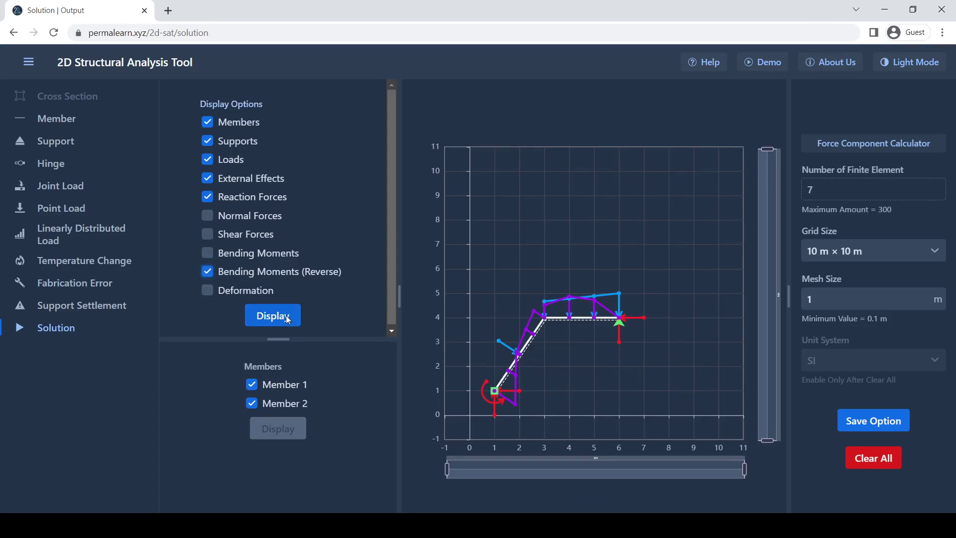
left_click(291, 317)
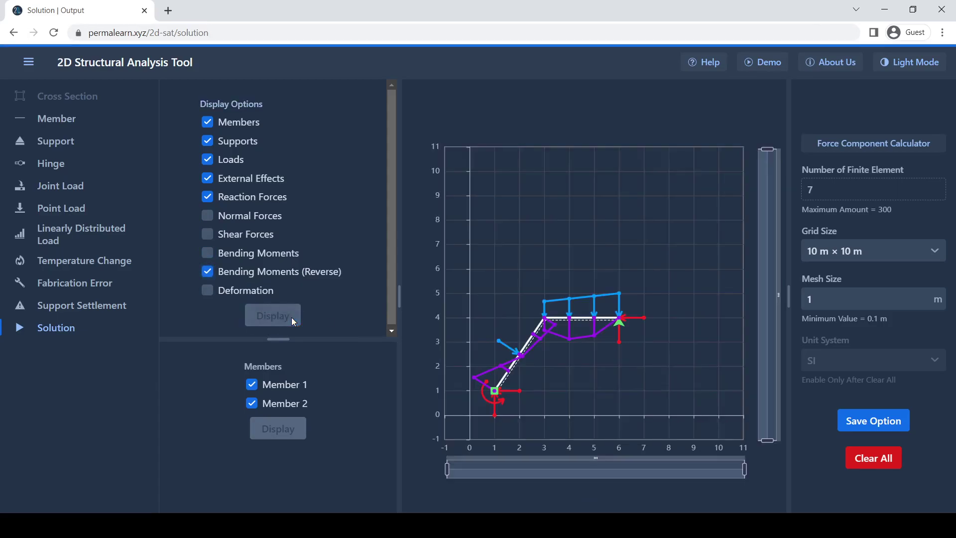
- Display the frame's deformation in place of the reversed bending moments and inspect the deformed shape
left_click(211, 288)
left_click(274, 317)
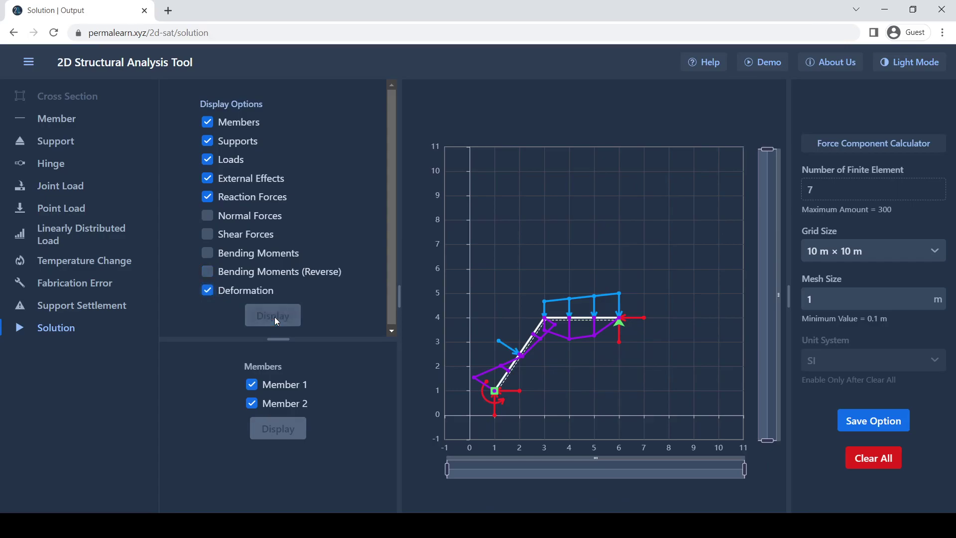
mouse_move(620, 325)
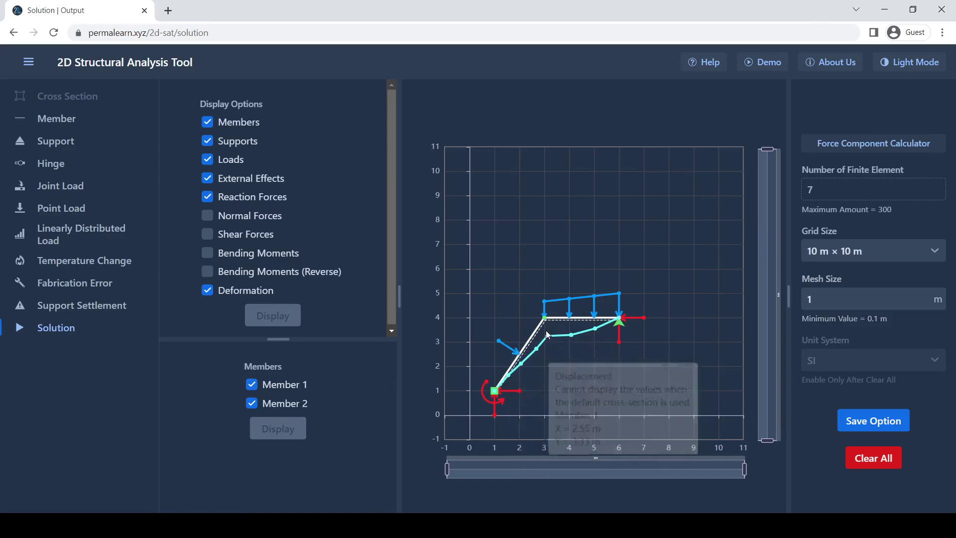
- Set the mesh size to 0.5 m and save the option
left_click_drag(866, 297, 782, 301)
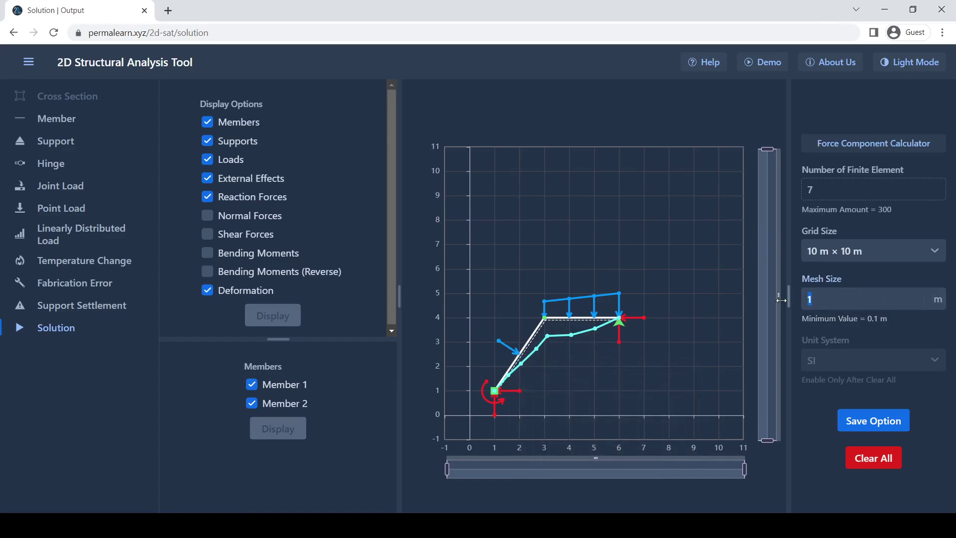
type("0.5")
left_click(889, 424)
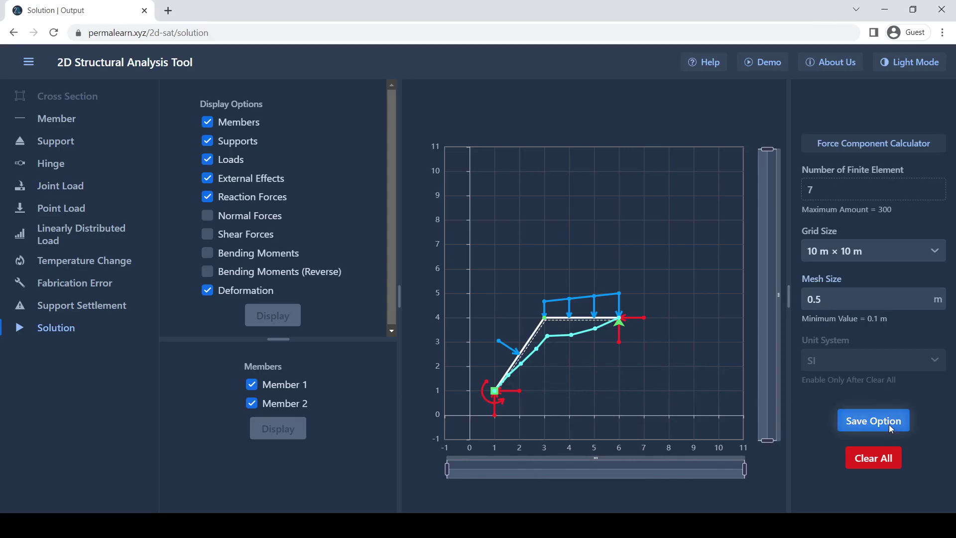